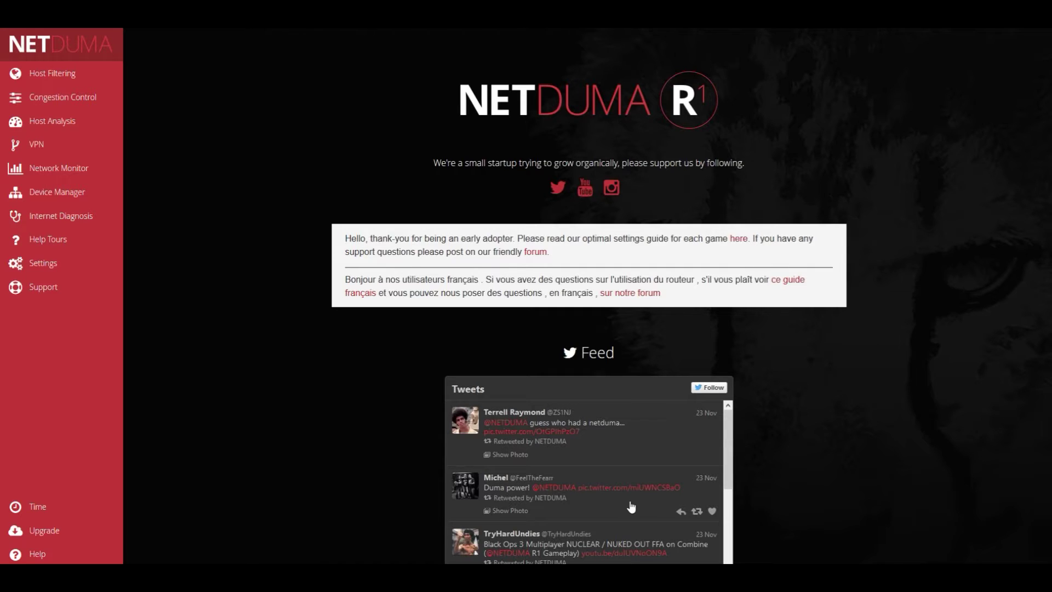
# Step: Confirm firmware 1.03.4 in the Change Log, then go to the Upgrade page
pyautogui.scroll(-3, 632, 507)
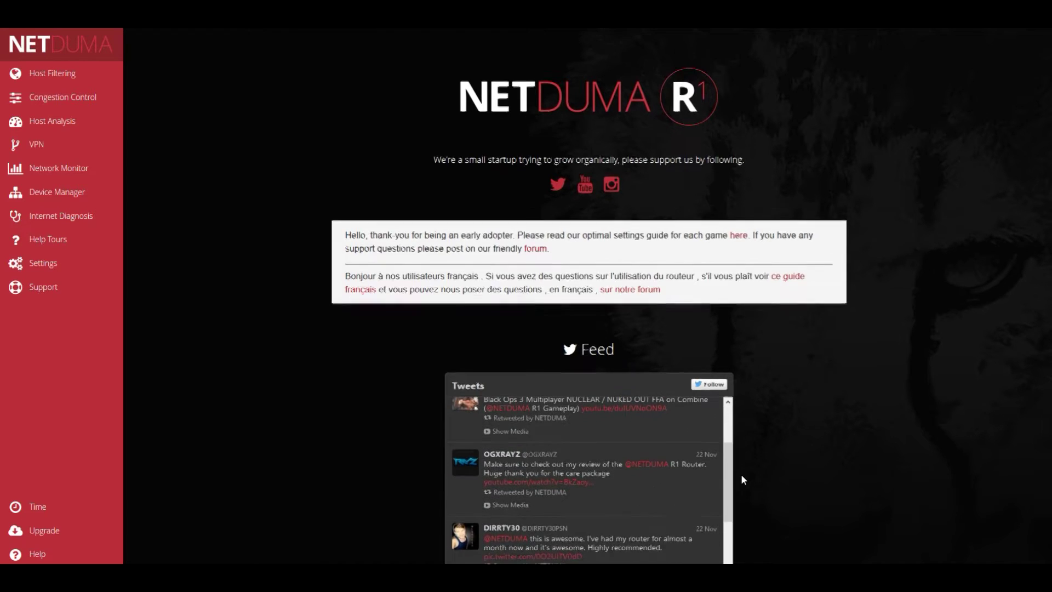
pyautogui.scroll(-5, 741, 475)
pyautogui.scroll(-3, 744, 479)
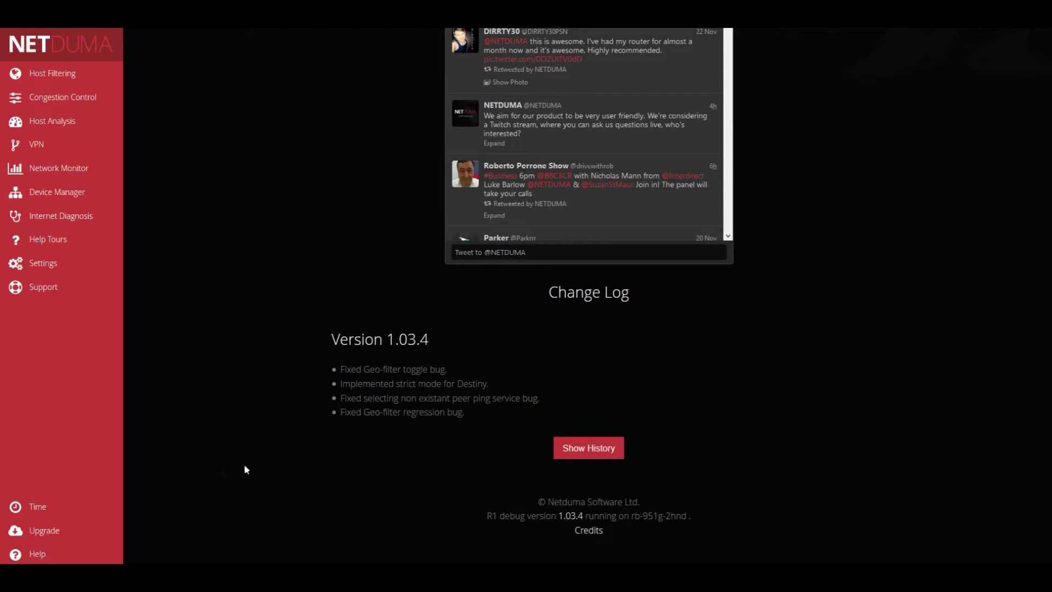
pyautogui.click(57, 532)
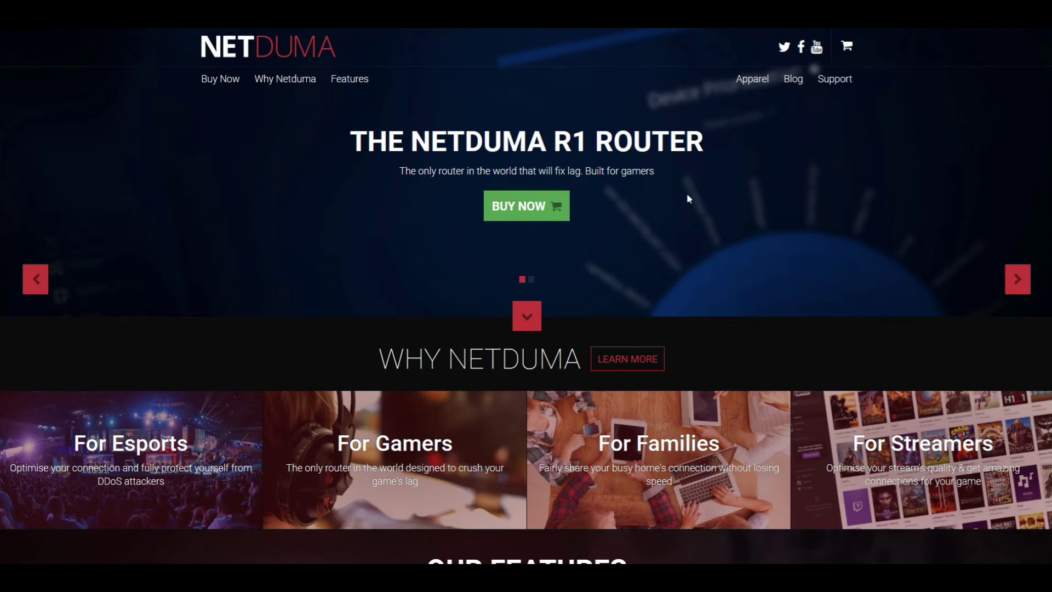
# Step: Follow the footer's Upgrade link to the 1.03.4 Manual Update instructions
pyautogui.scroll(-10, 689, 198)
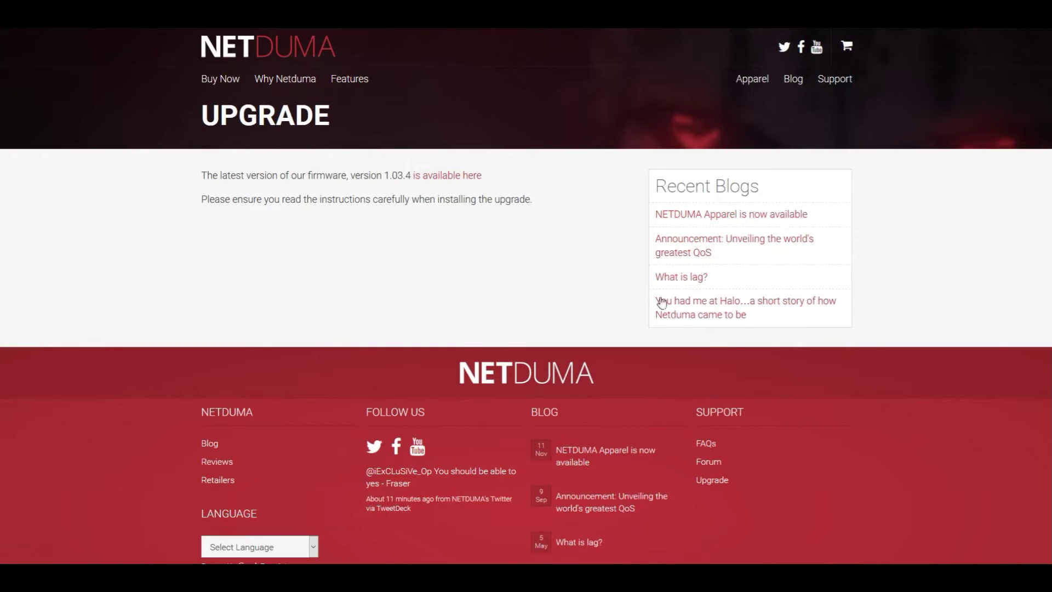
pyautogui.click(435, 181)
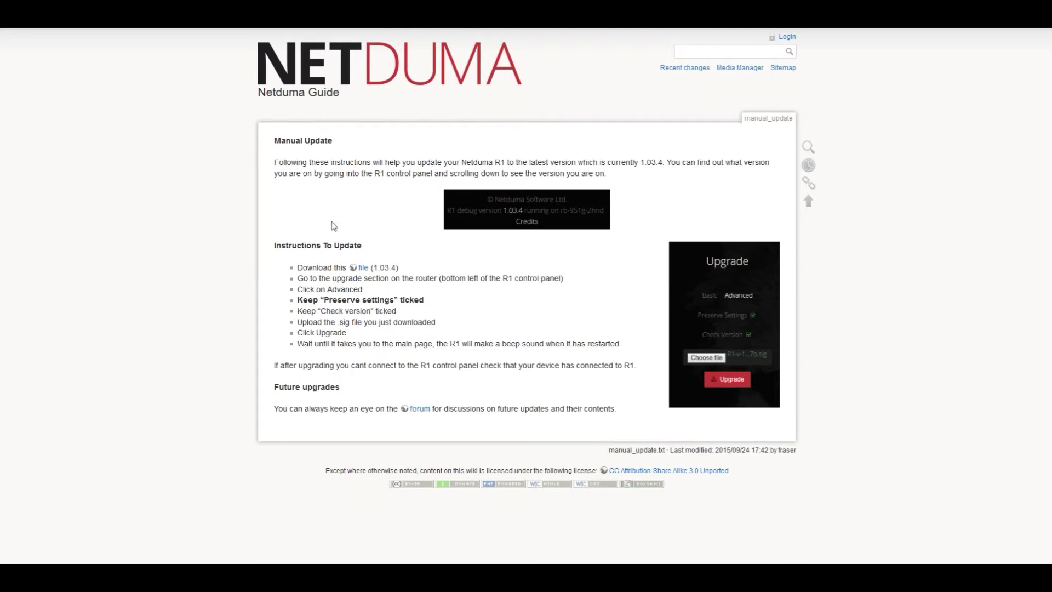
# Step: Save the R1-v-1-03-4.sig firmware file and check it in the downloads list
pyautogui.click(366, 275)
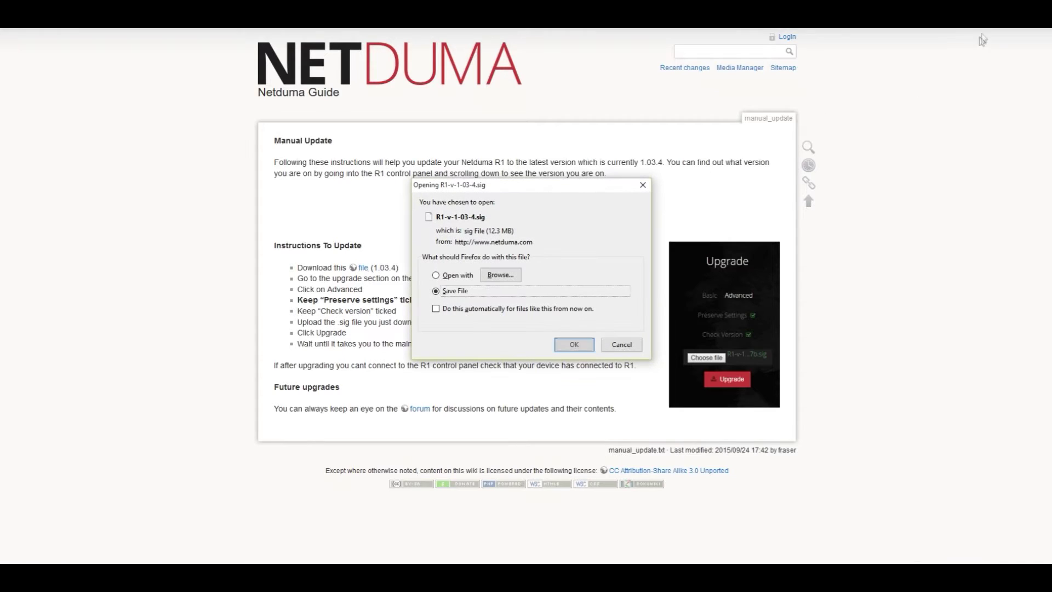
pyautogui.click(574, 345)
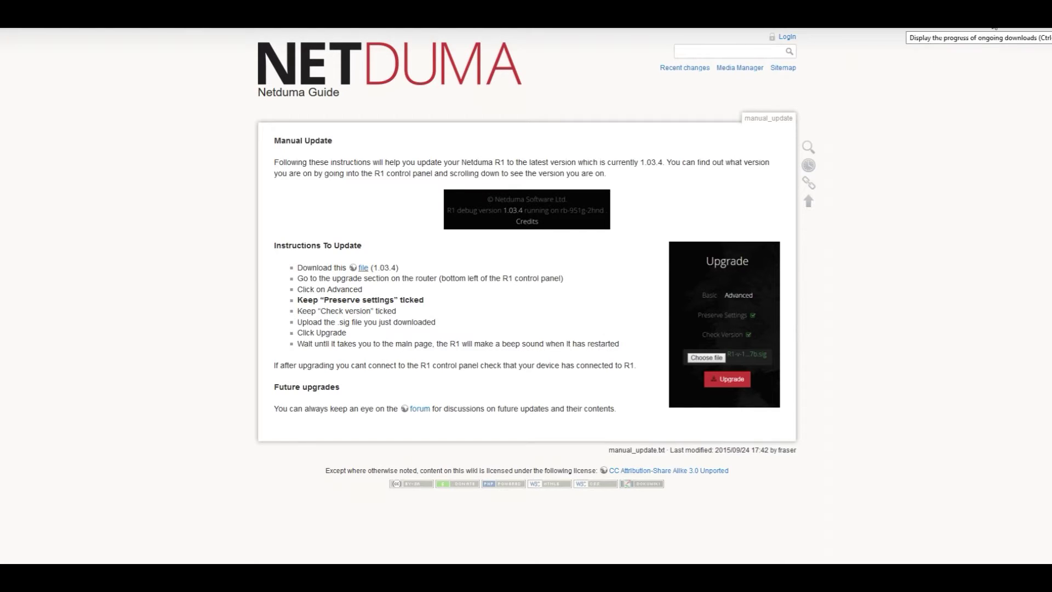
pyautogui.click(994, 26)
pyautogui.click(994, 26)
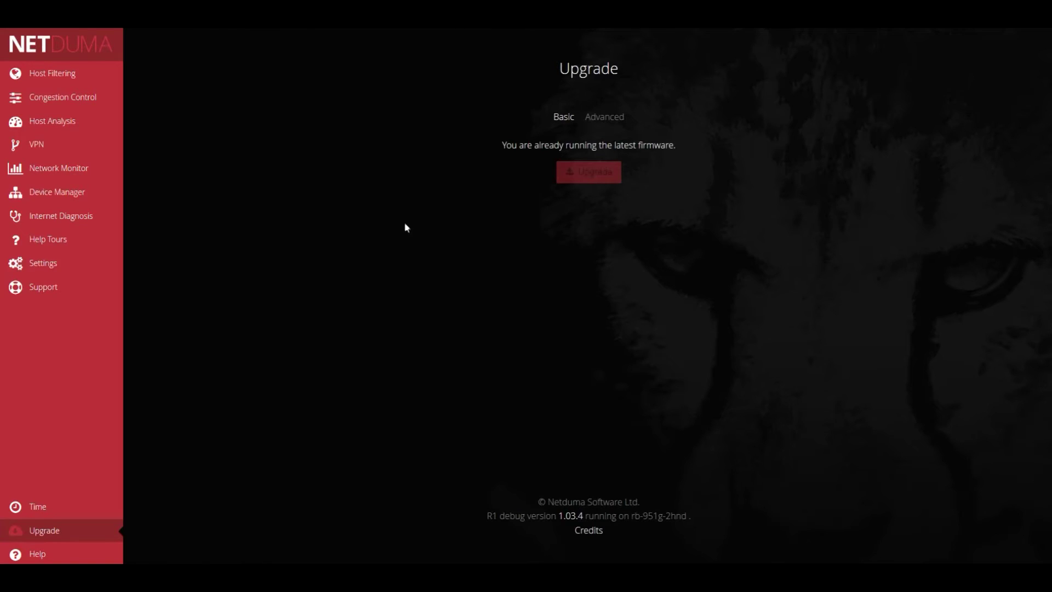
# Step: Review the Advanced firmware upgrade options, cancelling the file choice without uploading anything
pyautogui.click(612, 119)
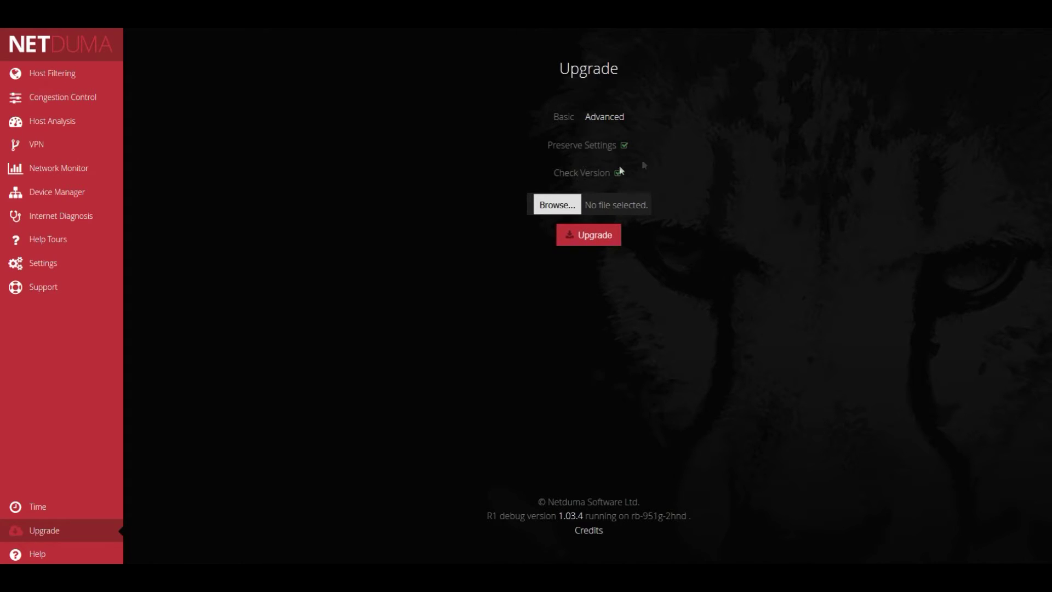
pyautogui.click(577, 207)
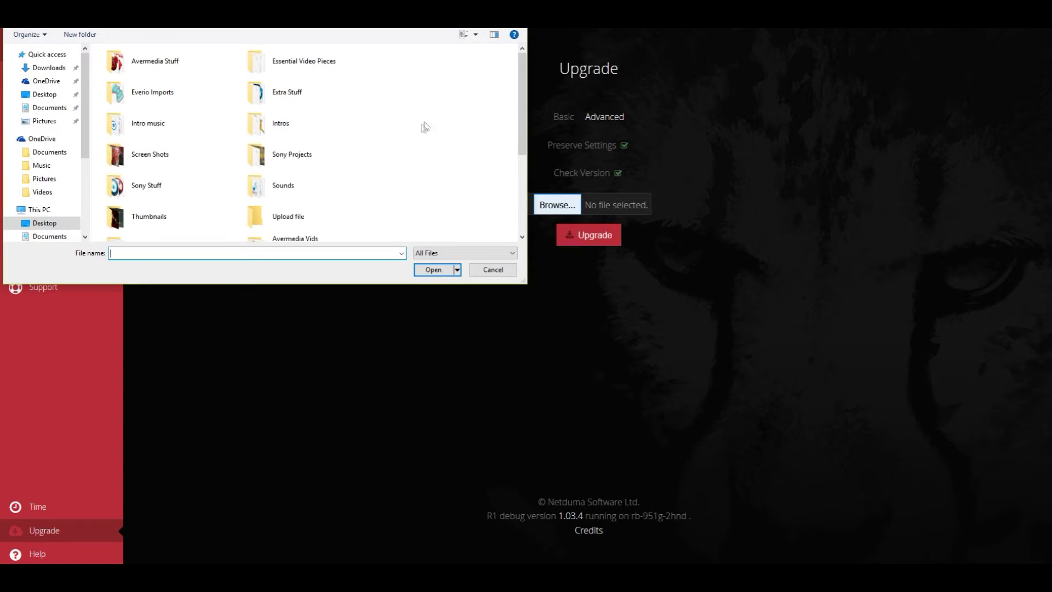
pyautogui.press('Escape')
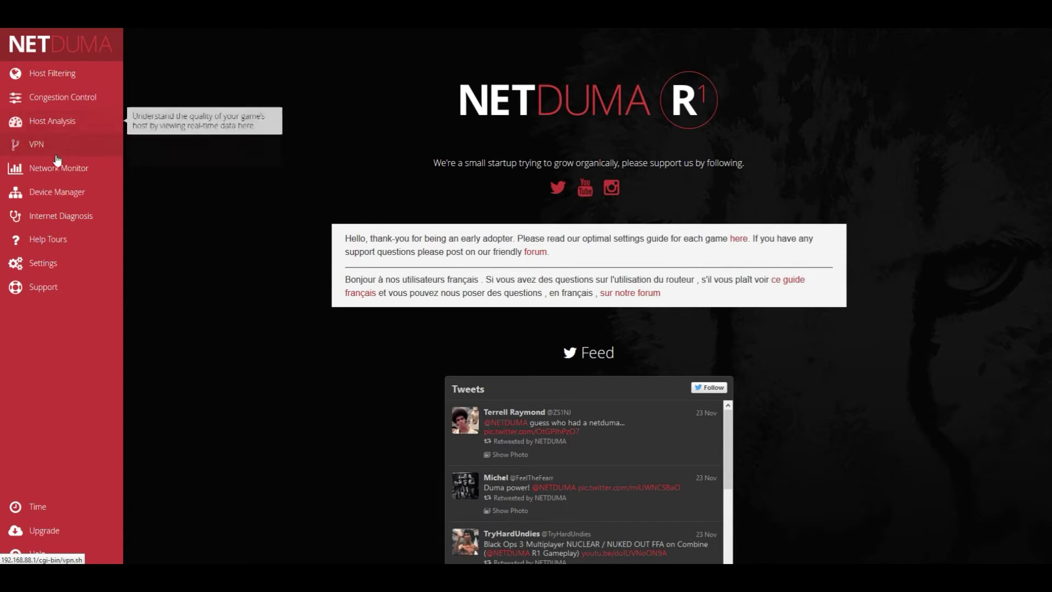
# Step: Go to the Host Filtering page from the sidebar
pyautogui.click(49, 80)
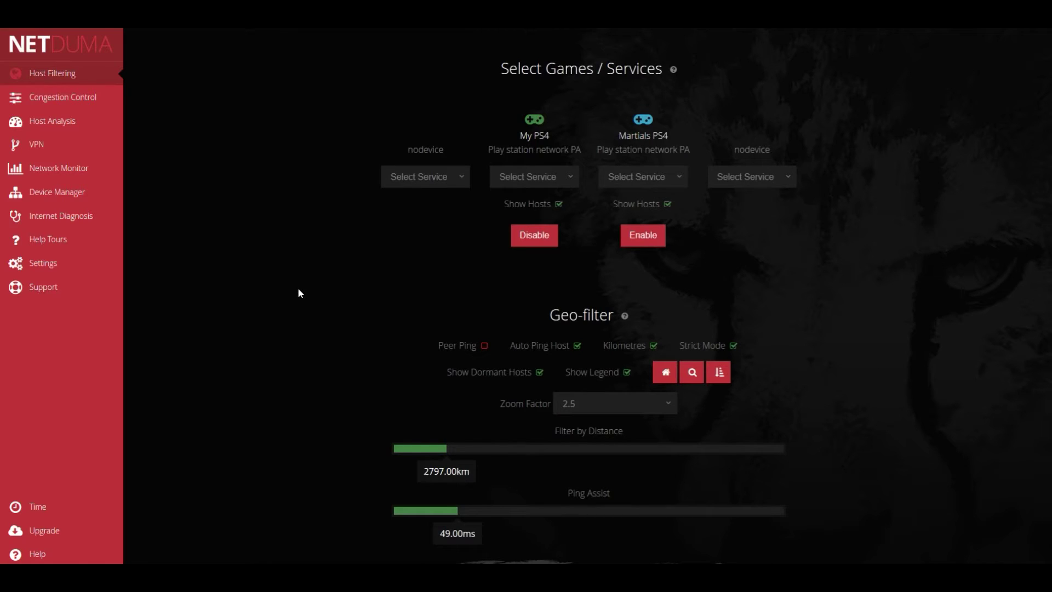
# Step: Scroll down to the Geo-filter map showing the 2797.00km distance radius
pyautogui.scroll(-3, 299, 293)
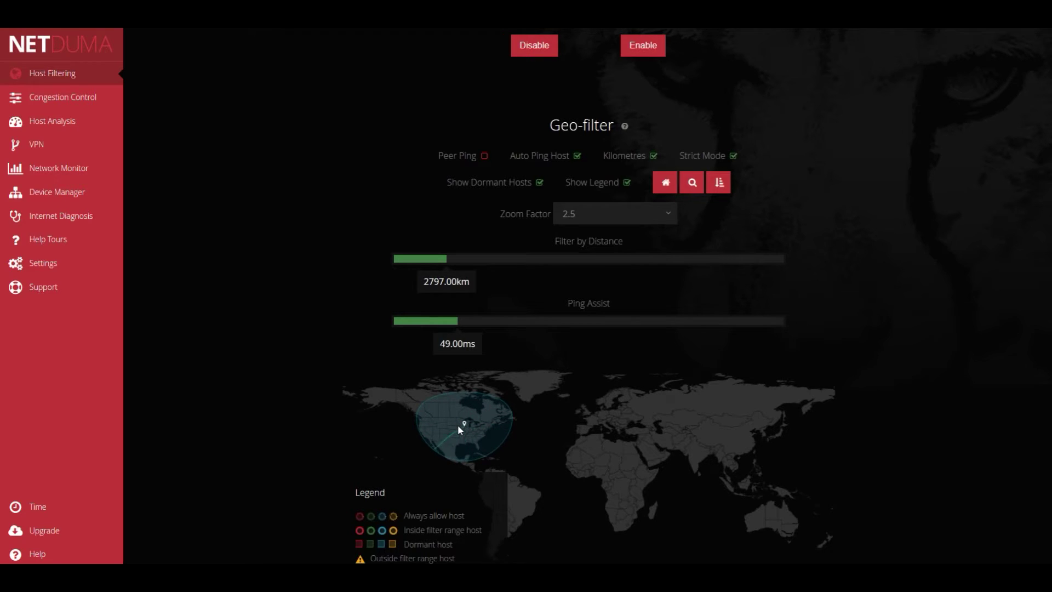
pyautogui.scroll(-1, 459, 426)
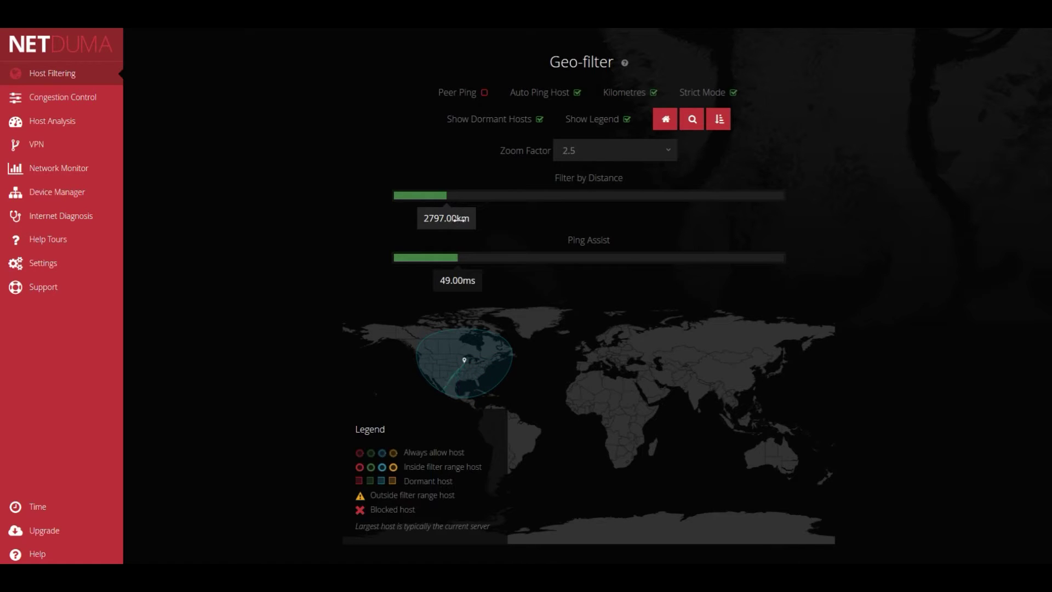
# Step: Set the Geo-filter distance to about 3024 km and toggle the units between miles and kilometres
pyautogui.moveTo(459, 219); pyautogui.dragTo(575, 219)
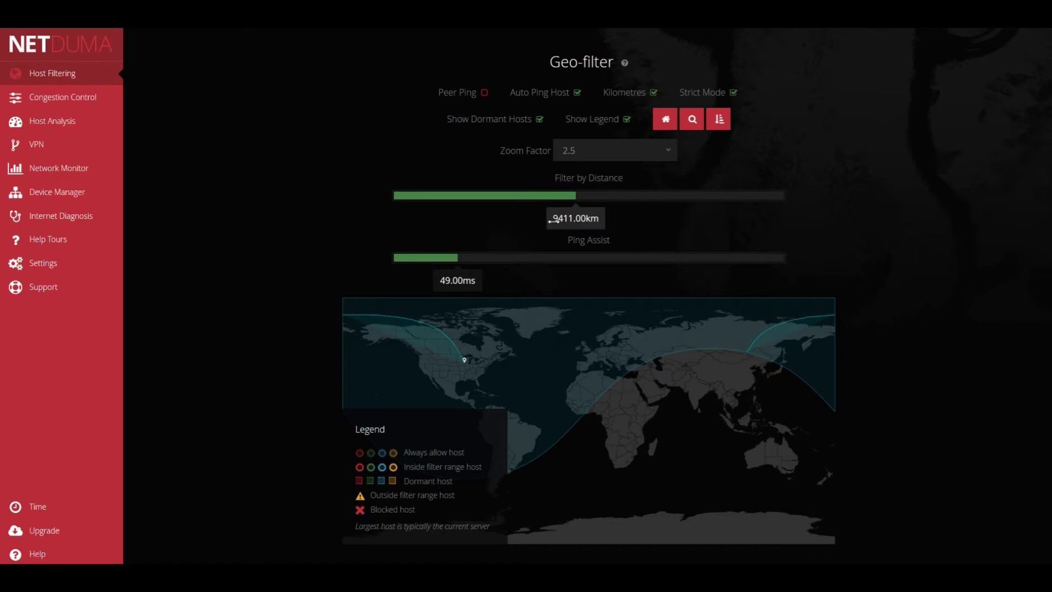
pyautogui.moveTo(554, 220); pyautogui.dragTo(477, 221)
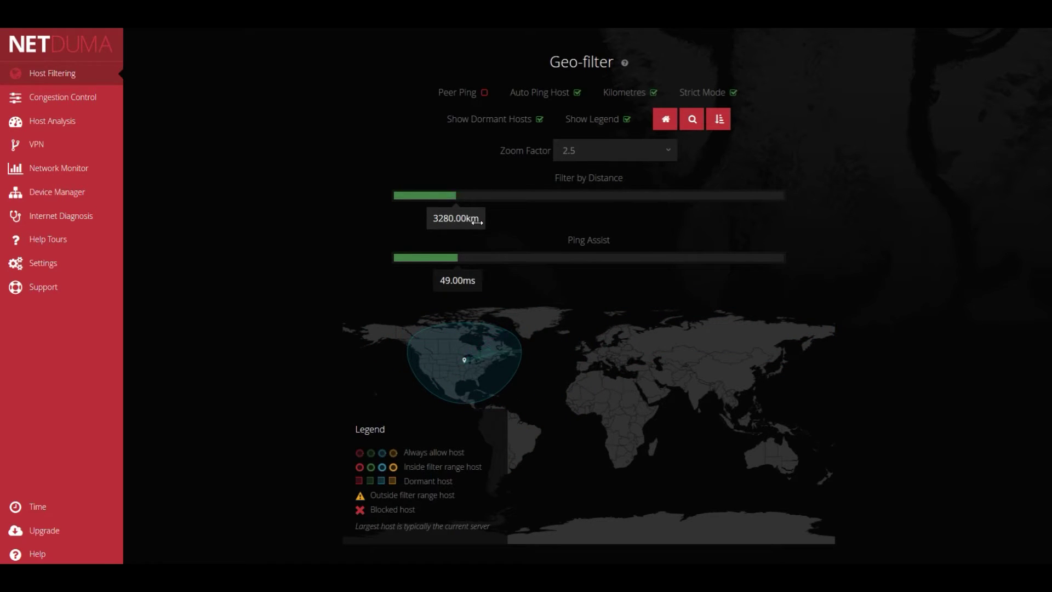
pyautogui.moveTo(476, 222); pyautogui.dragTo(467, 227)
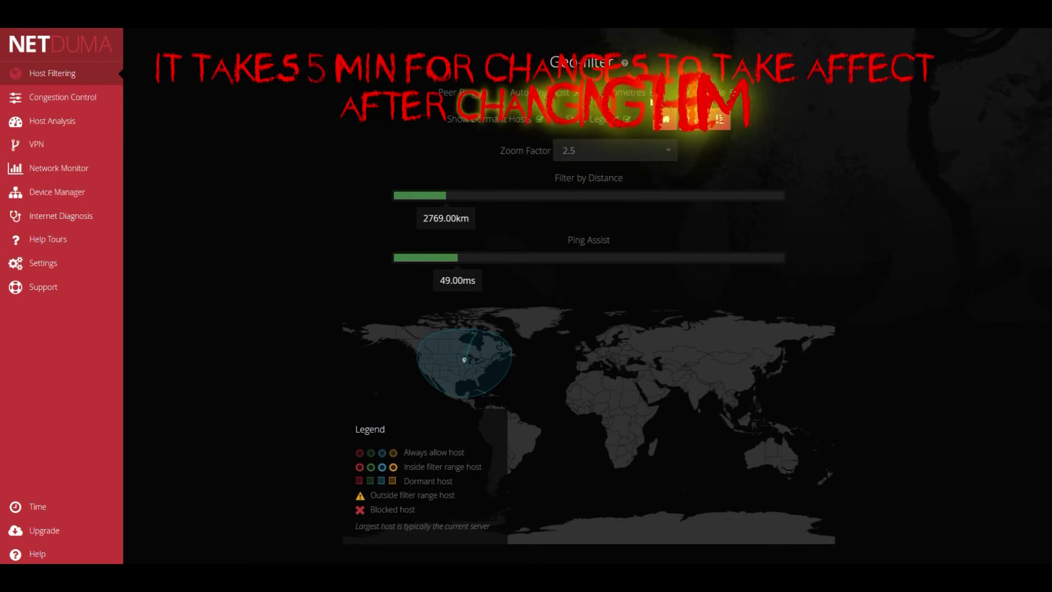
pyautogui.click(654, 93)
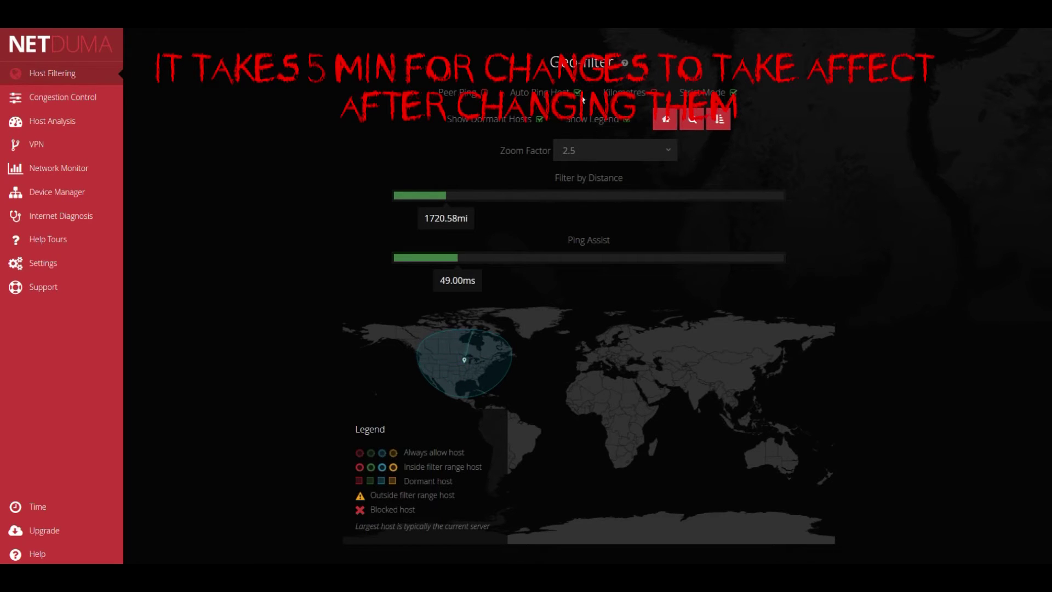
pyautogui.click(653, 93)
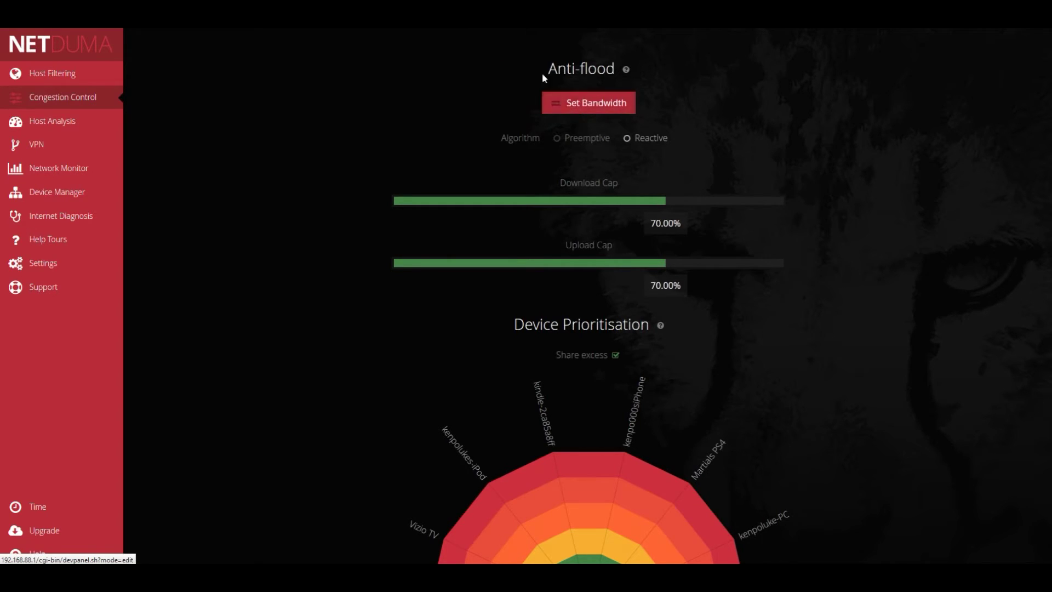
# Step: Show the Geo-filter distance in kilometres and scroll further down the page
pyautogui.click(592, 109)
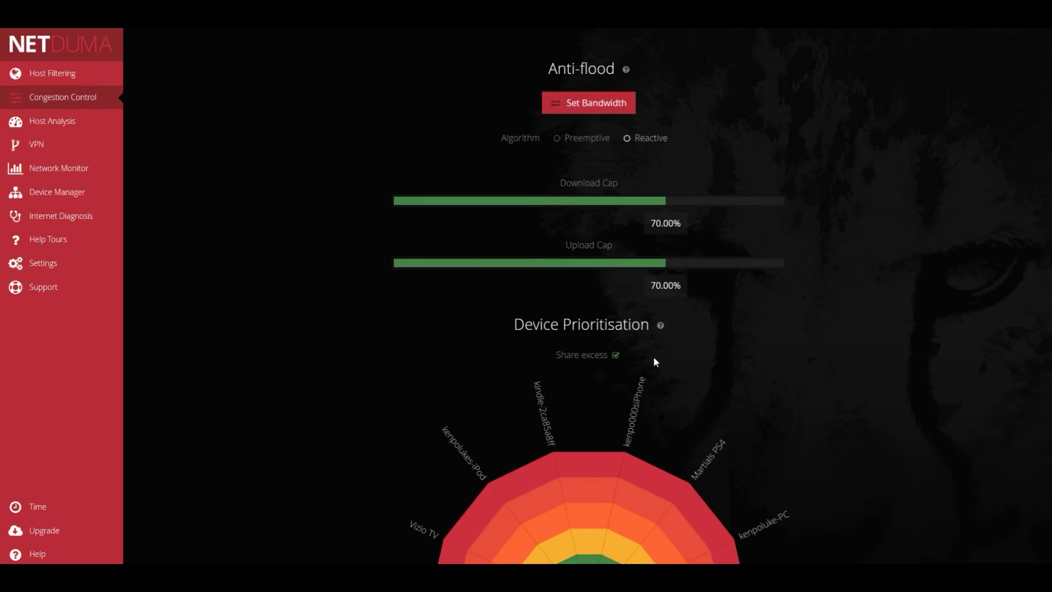
pyautogui.scroll(-5, 654, 358)
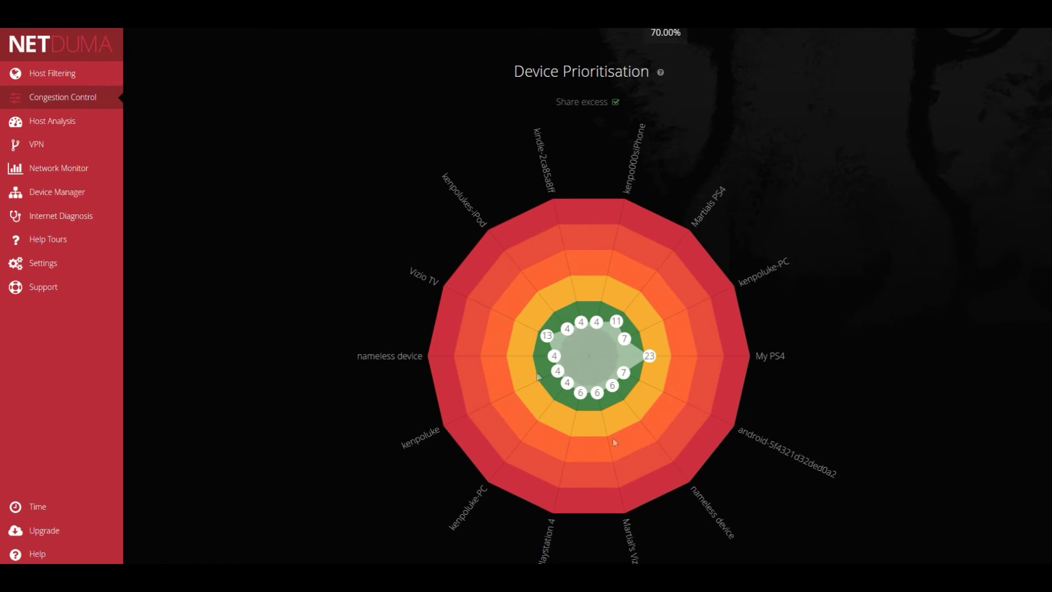
pyautogui.click(53, 124)
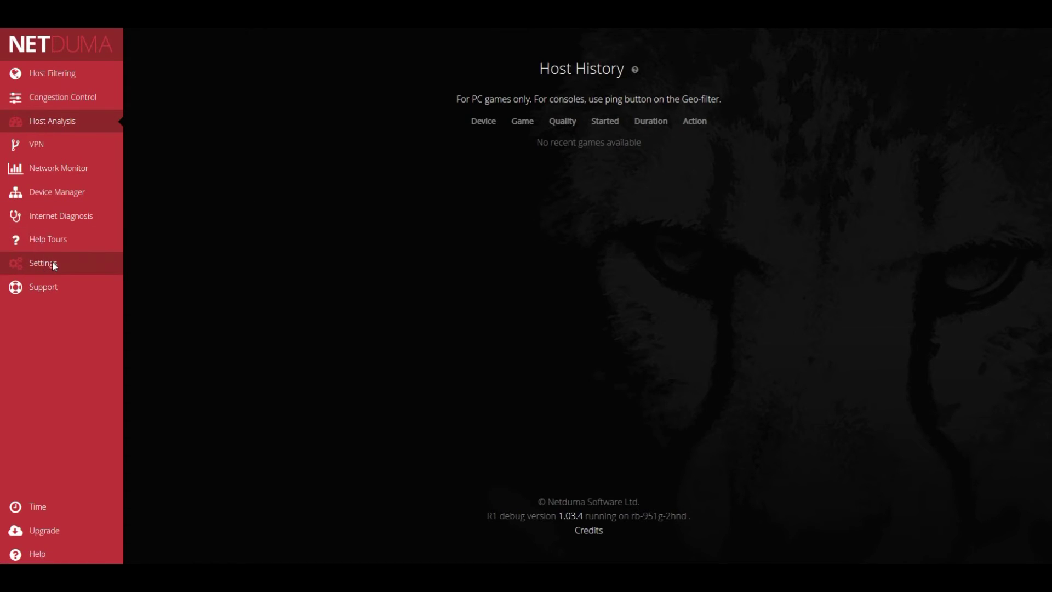
# Step: Bring up the Support links flyout from the sidebar
pyautogui.moveTo(53, 264)
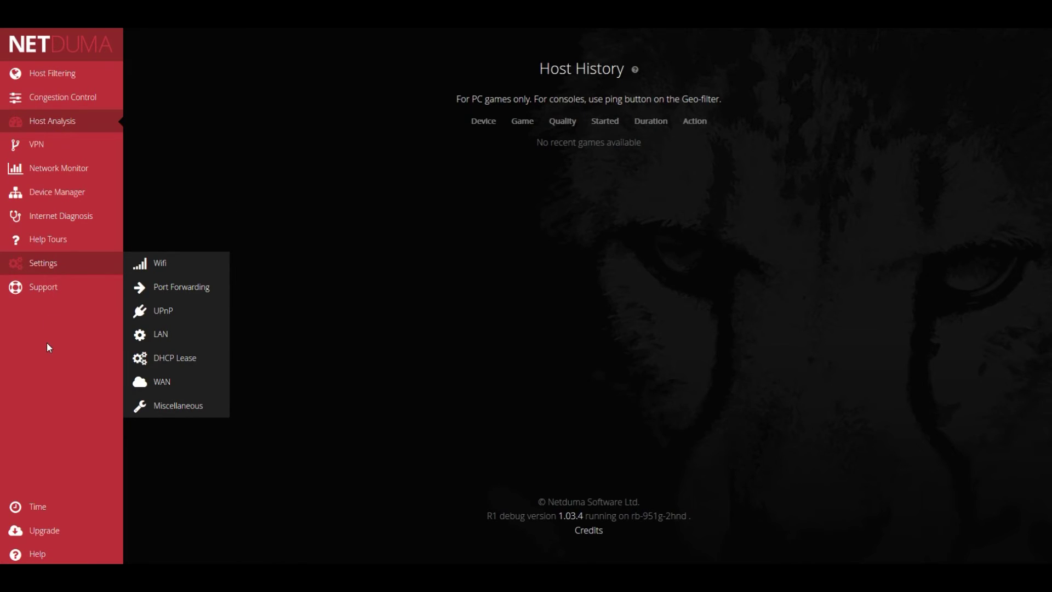
pyautogui.click(51, 285)
# Step: Open the Netduma R1 wiki's Optimal Settings Guide and pick the Less than 120mbits guide
pyautogui.click(164, 291)
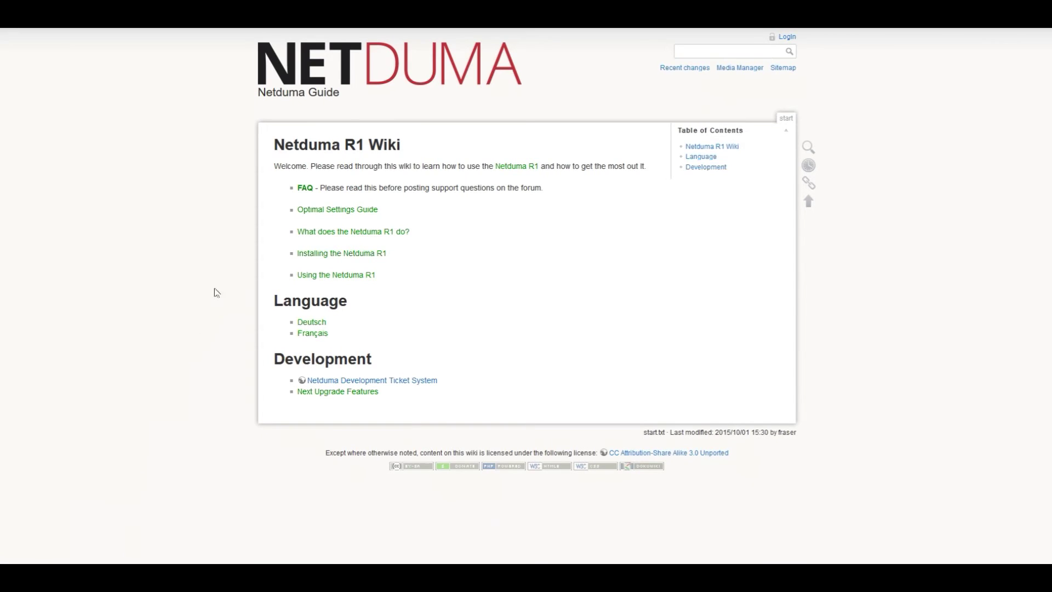
pyautogui.click(340, 211)
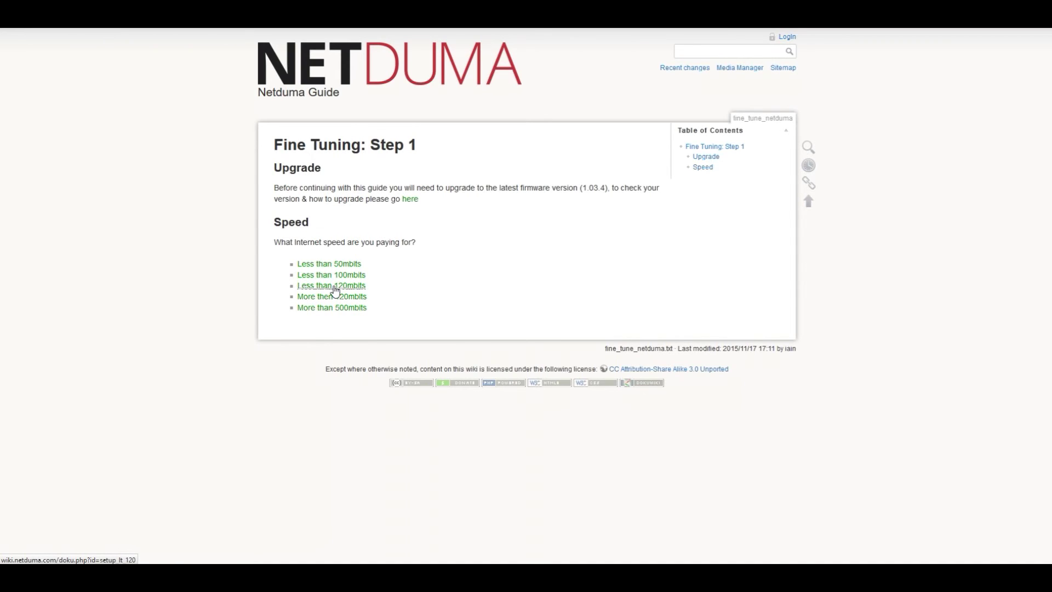
pyautogui.click(336, 288)
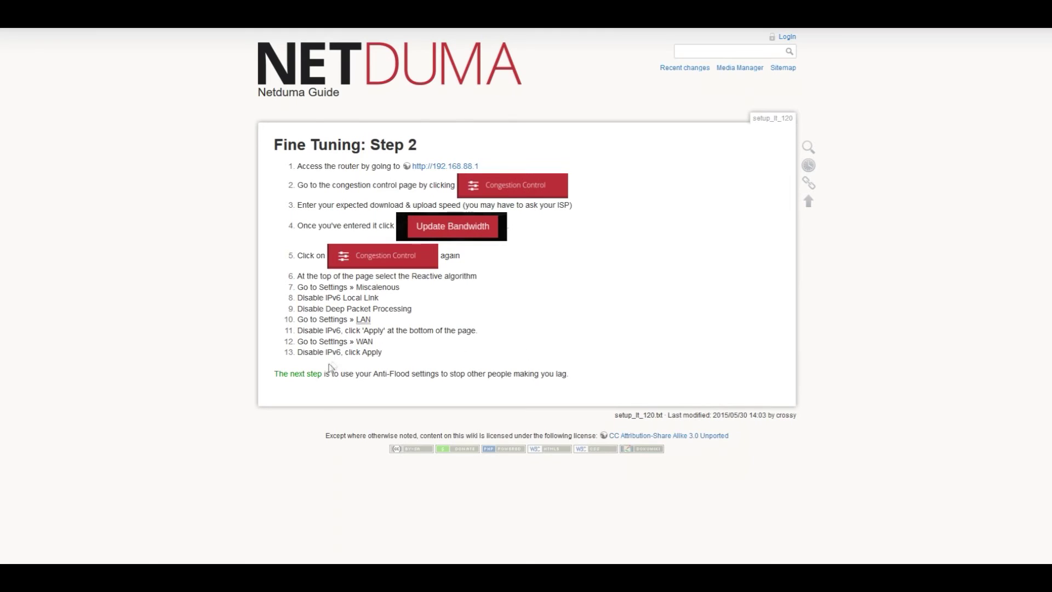
# Step: Advance through the Less than 120mbits guide past Step 2 to the Fine Tuning: Step 3 NAT page
pyautogui.click(314, 380)
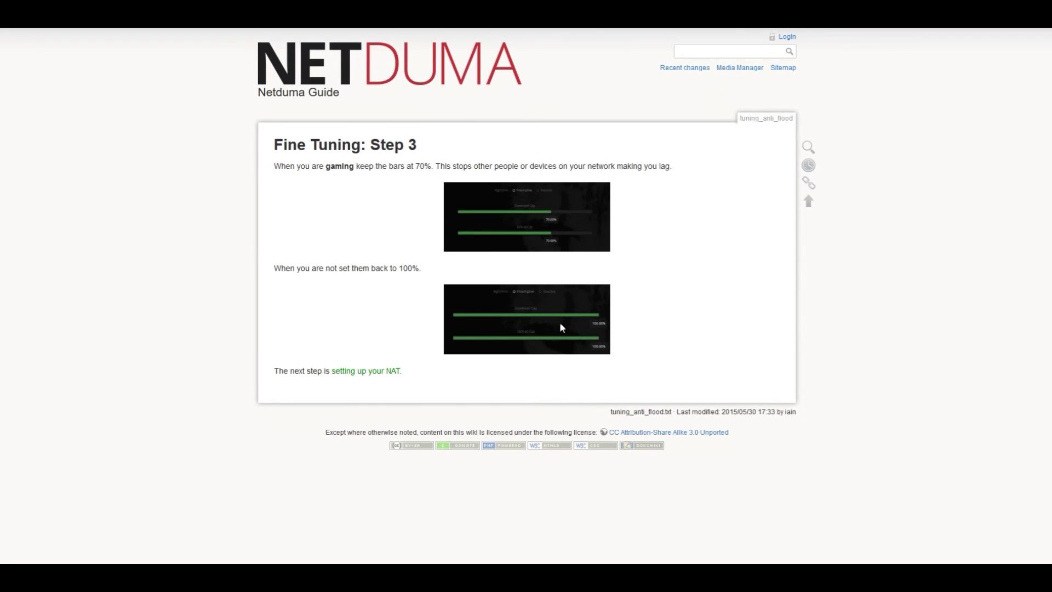
pyautogui.click(375, 371)
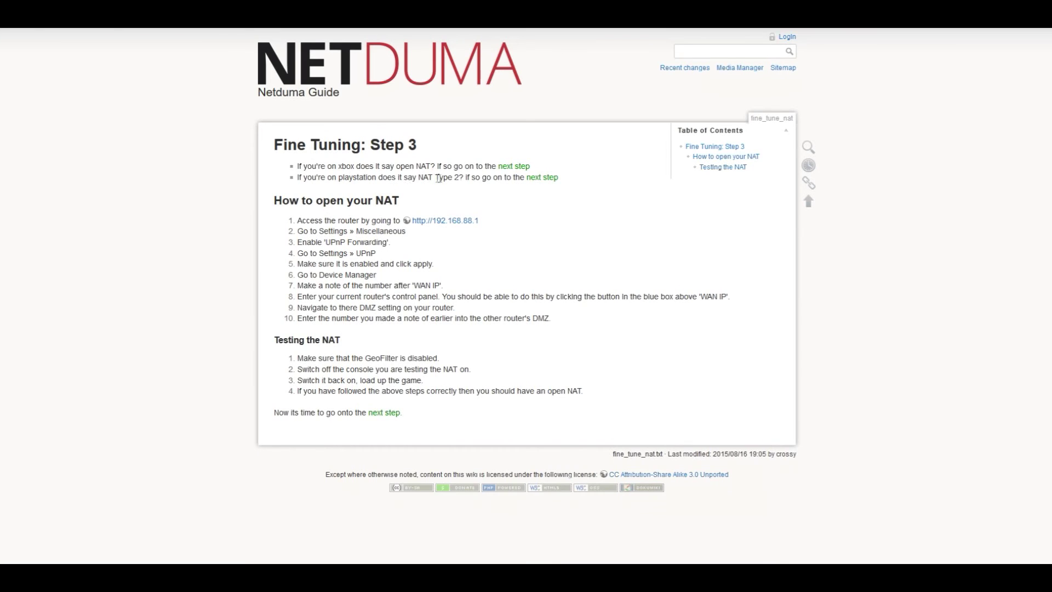
# Step: Go from the NAT setup instructions on to the Step 4 GeoFilter Host Filtering page
pyautogui.click(537, 178)
pyautogui.click(545, 178)
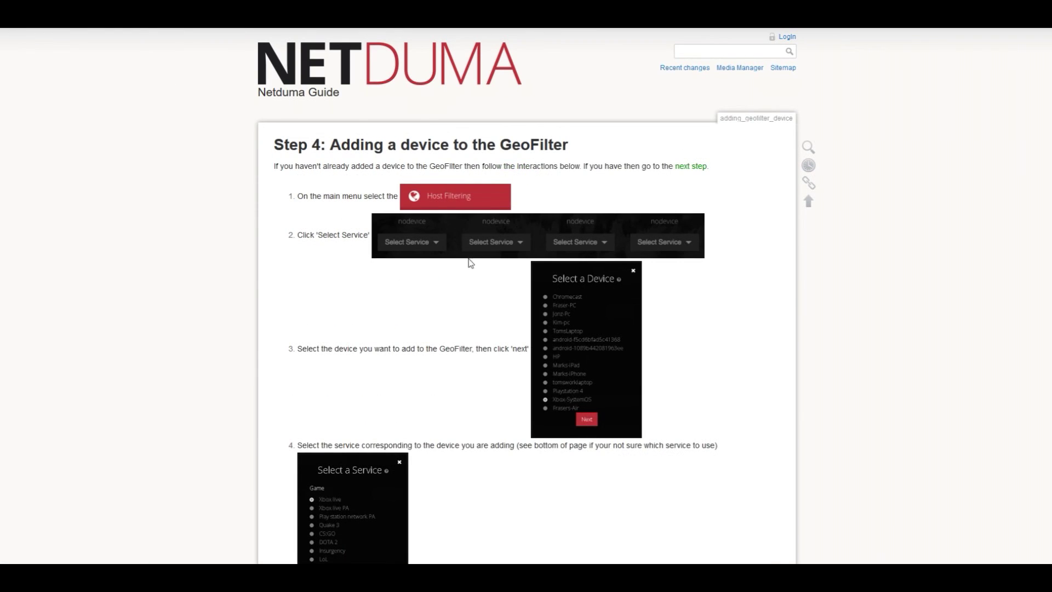
# Step: Read past the Step 4 Device/Service table and continue to the Fine Tuning: Step 5 game list
pyautogui.scroll(-1, 458, 329)
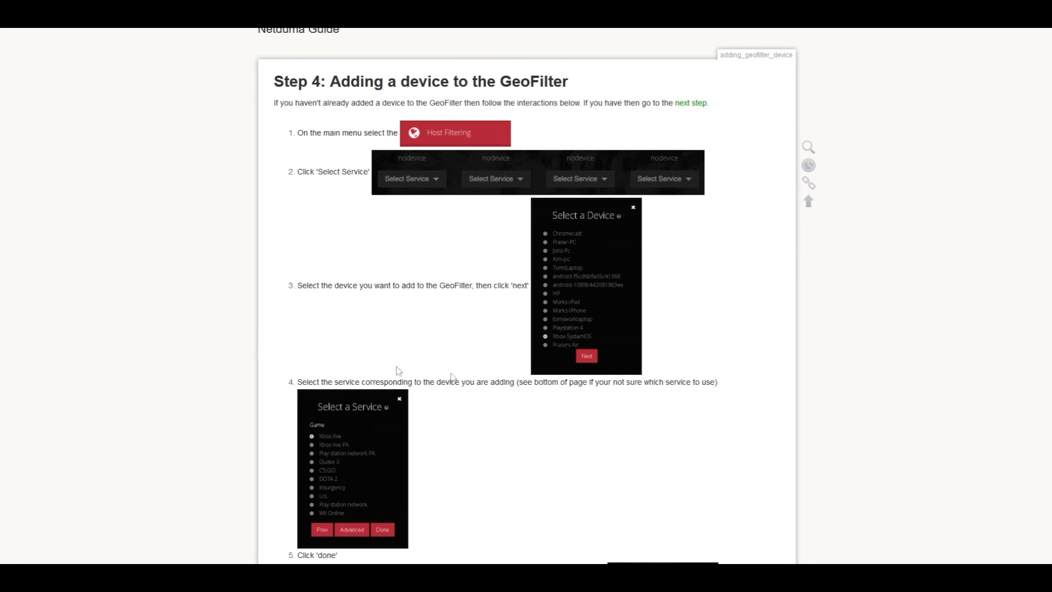
pyautogui.scroll(-4, 486, 364)
pyautogui.scroll(-4, 497, 371)
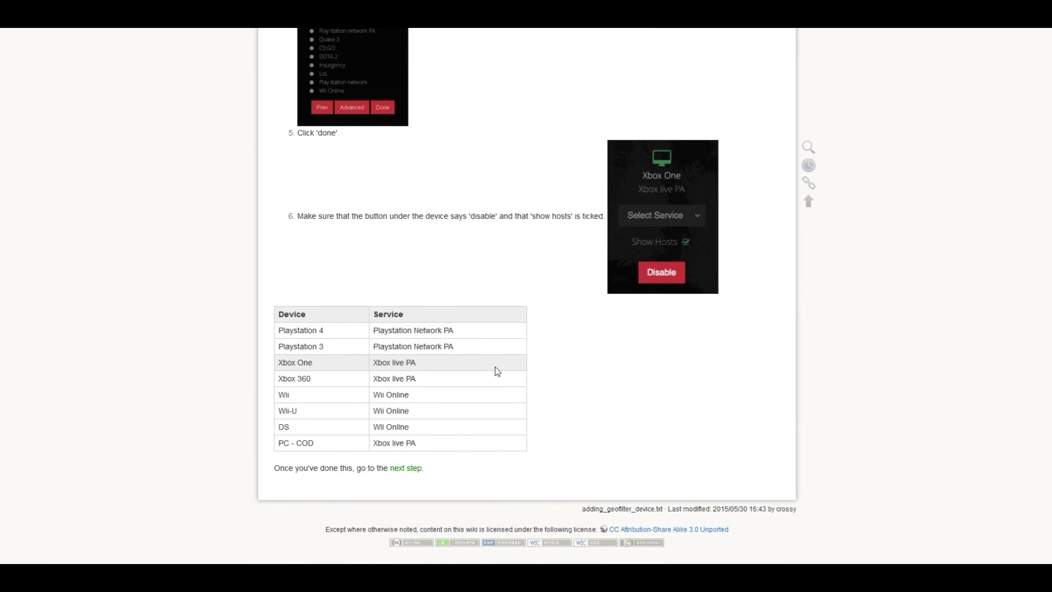
pyautogui.click(413, 470)
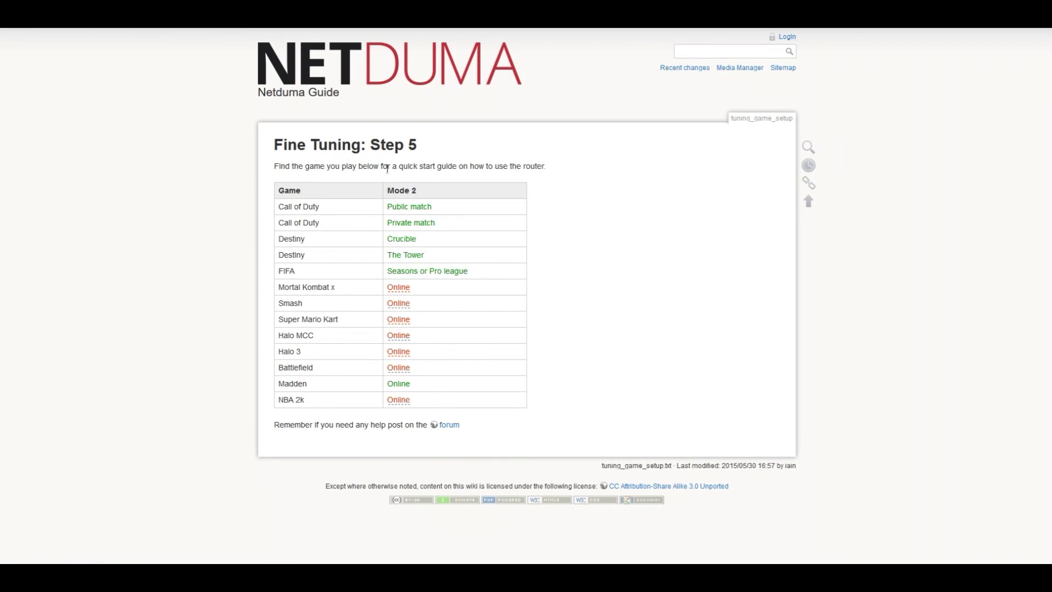
# Step: View the Call of Duty Public Match settings, then return to the Netduma R1 Wiki start page
pyautogui.click(411, 207)
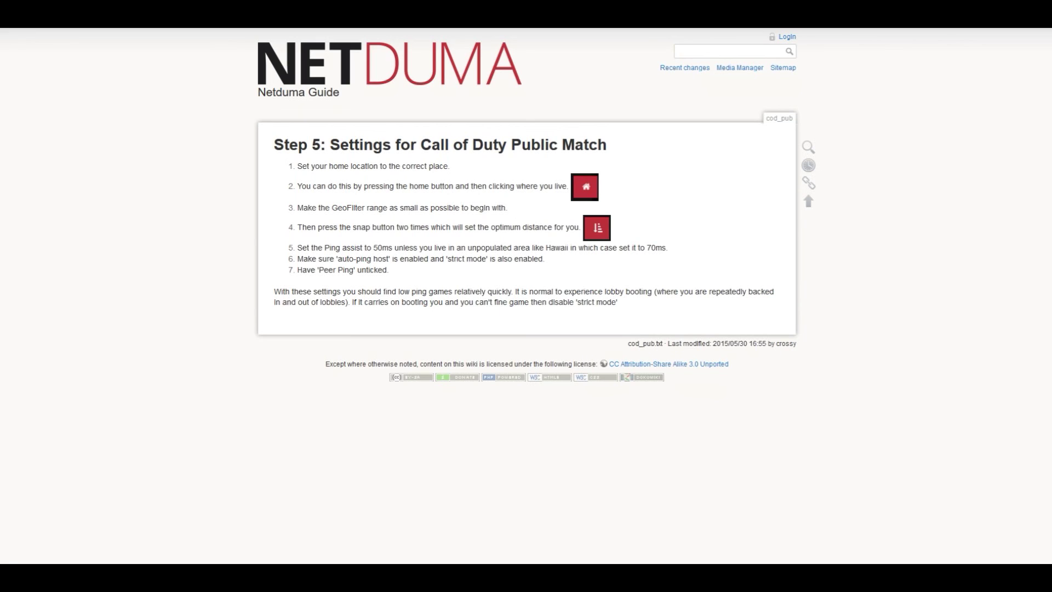
pyautogui.hotkey('alt', 'Left')
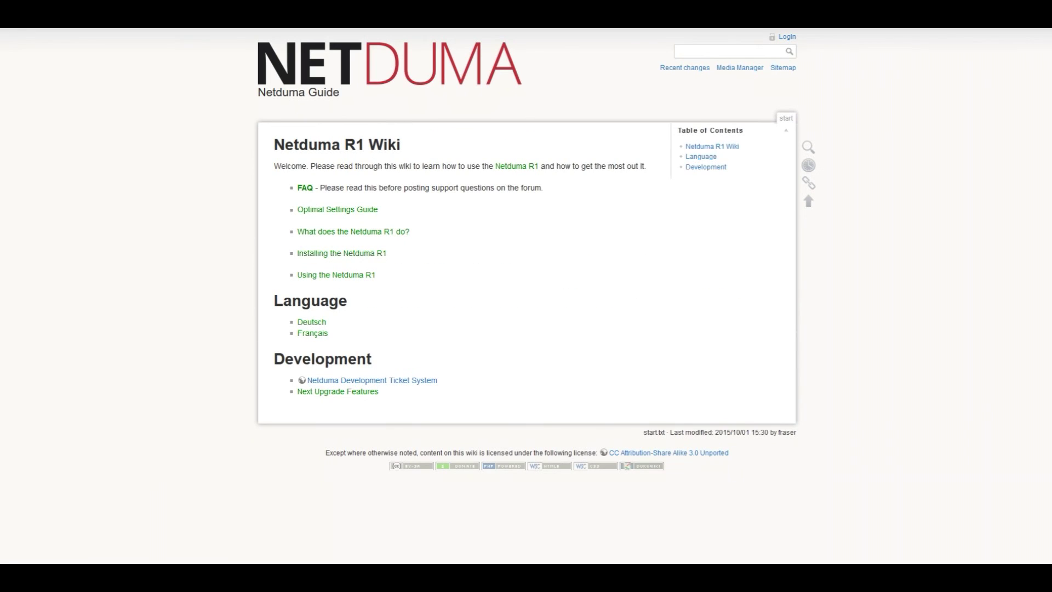